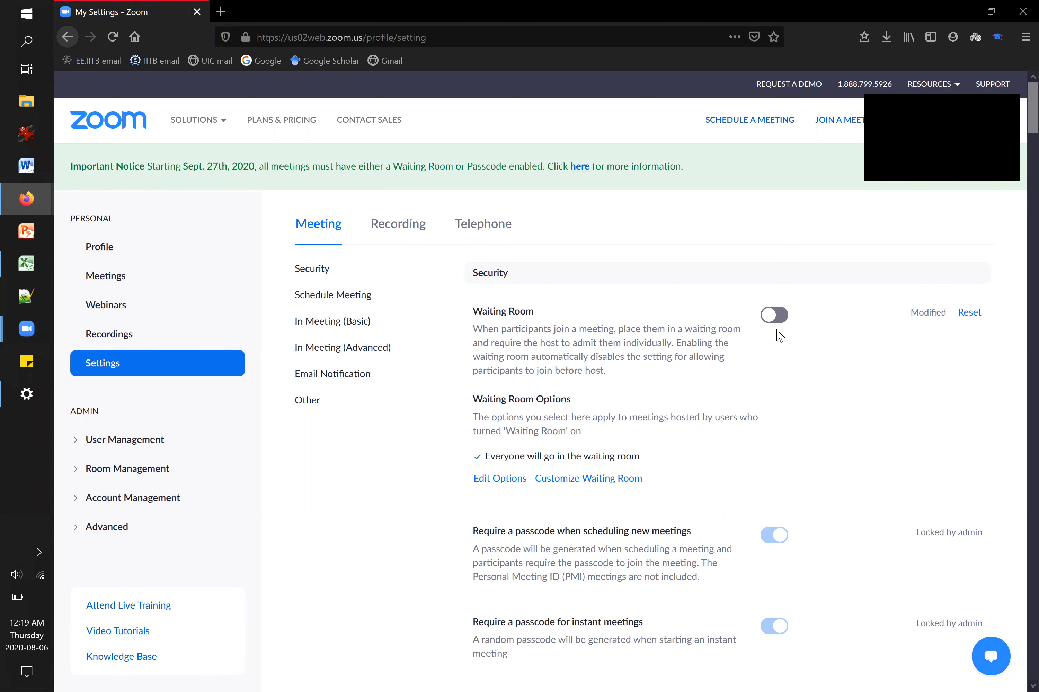
- Turn on automatic muting of participants upon entry in the Schedule Meeting settings
{"action": "scroll", "coordinate": [735, 516], "scroll_direction": "down", "scroll_amount": 3}
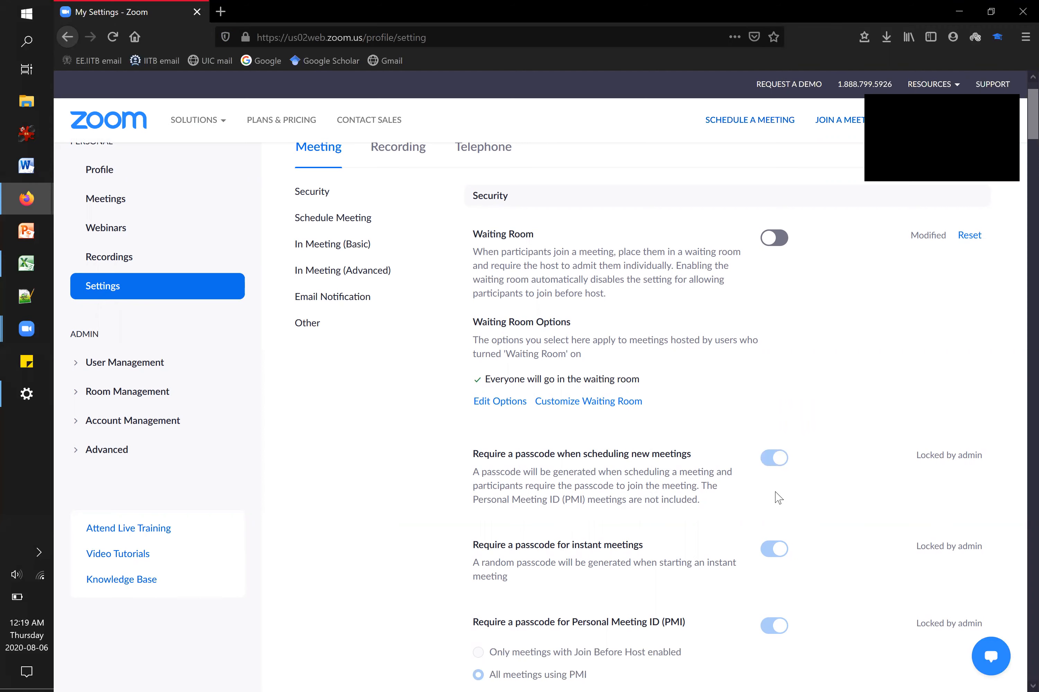
{"action": "scroll", "coordinate": [778, 497], "scroll_direction": "down", "scroll_amount": 5}
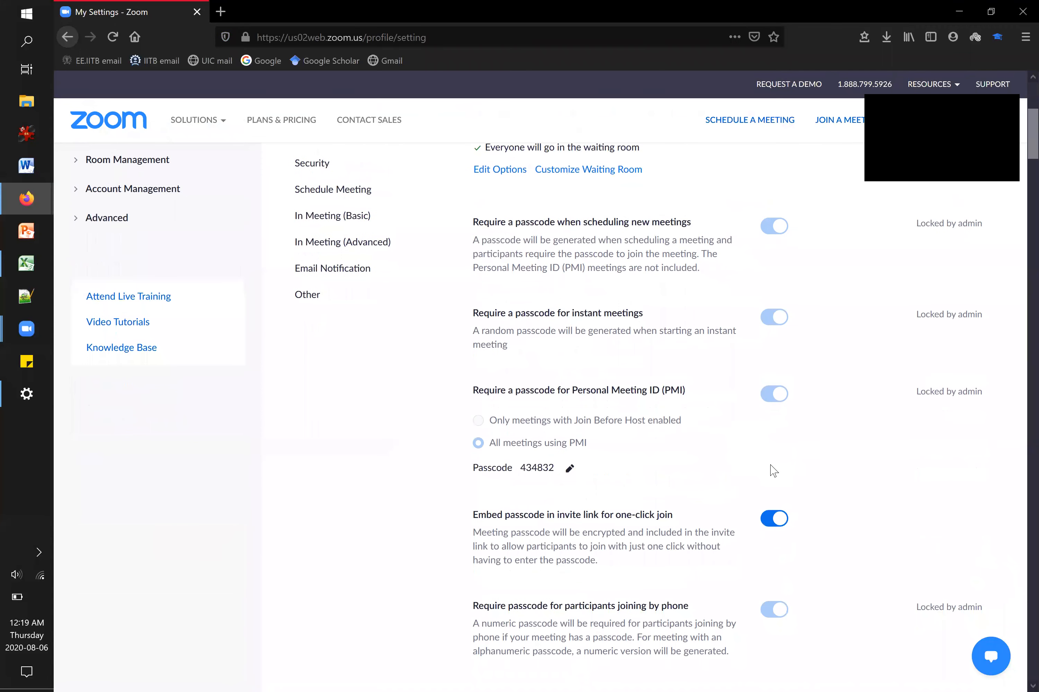
{"action": "scroll", "coordinate": [708, 463], "scroll_direction": "down", "scroll_amount": 8}
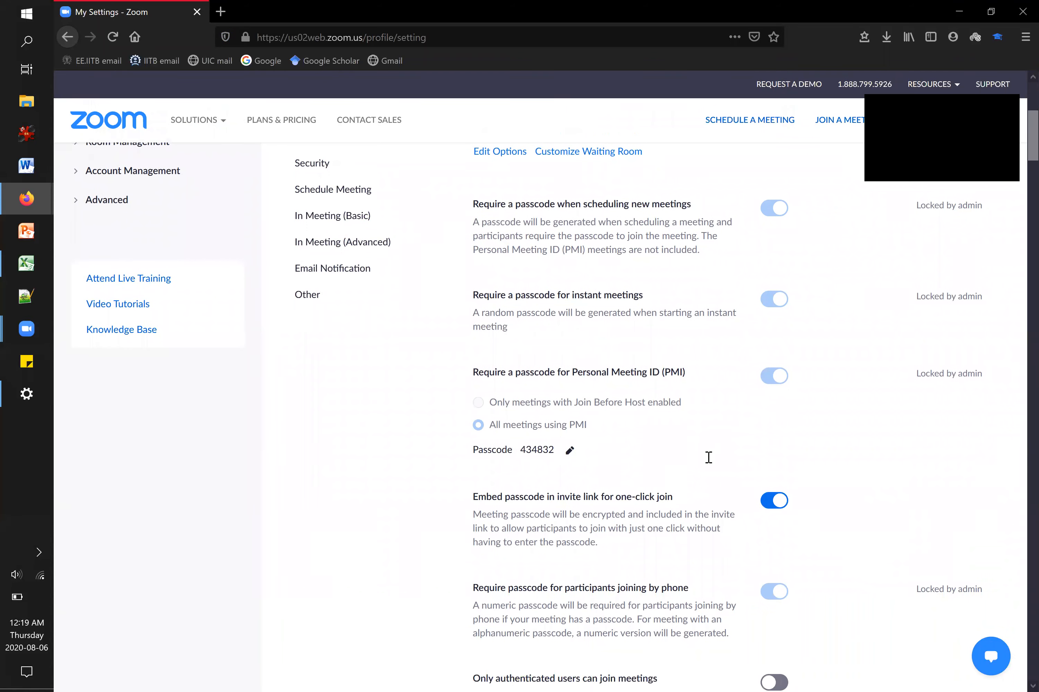
{"action": "scroll", "coordinate": [711, 463], "scroll_direction": "up", "scroll_amount": 2}
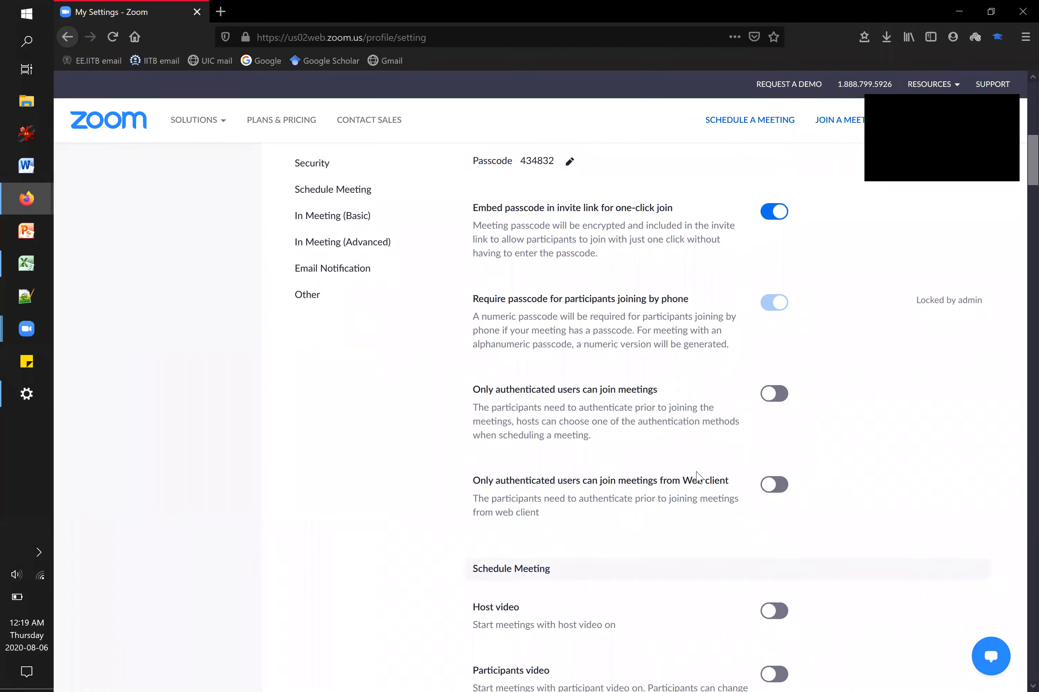
{"action": "scroll", "coordinate": [698, 477], "scroll_direction": "down", "scroll_amount": 5}
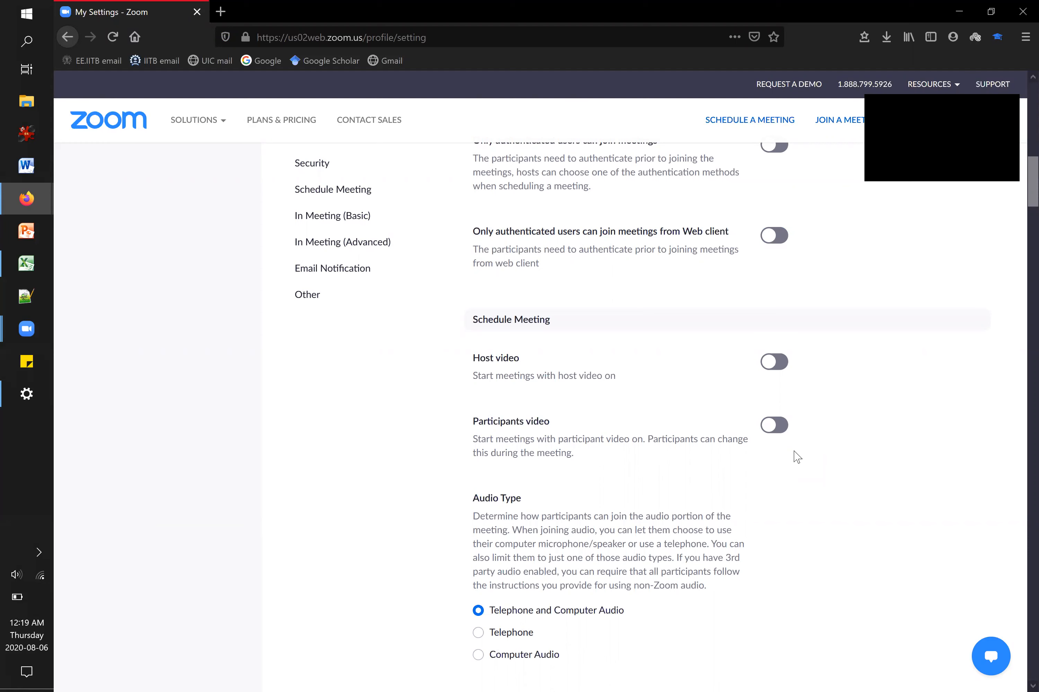
{"action": "scroll", "coordinate": [797, 457], "scroll_direction": "down", "scroll_amount": 9}
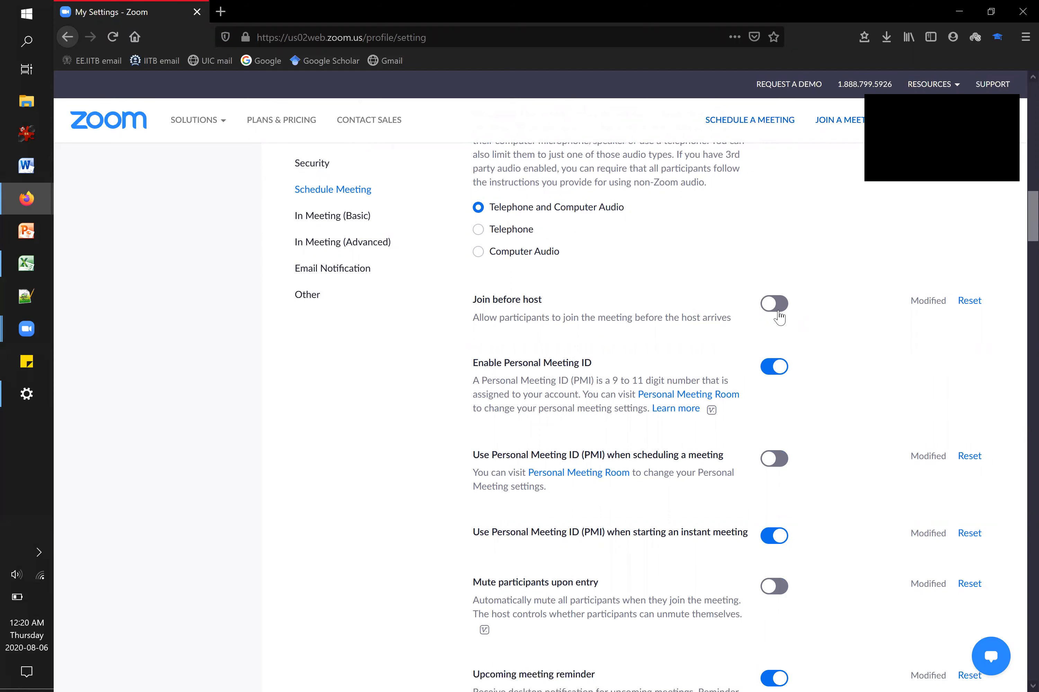
{"action": "scroll", "coordinate": [780, 315], "scroll_direction": "down", "scroll_amount": 4}
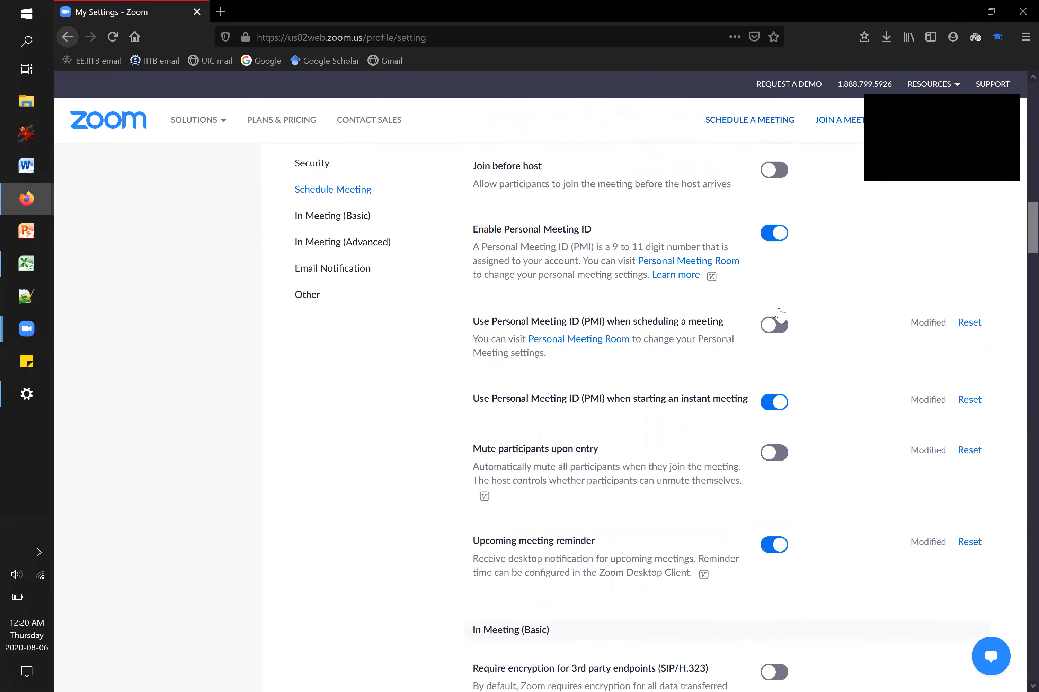
{"action": "scroll", "coordinate": [723, 445], "scroll_direction": "down", "scroll_amount": 3}
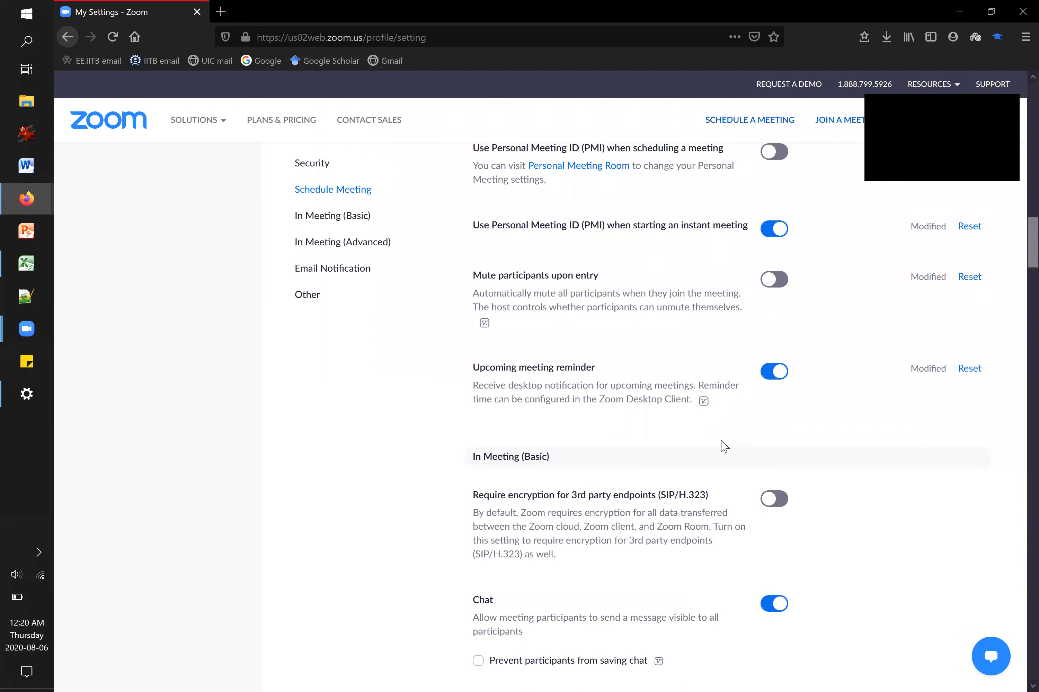
{"action": "left_click", "coordinate": [781, 284]}
- Choose Host Only for who can share the screen in the In Meeting (Basic) settings
{"action": "scroll", "coordinate": [782, 291], "scroll_direction": "down", "scroll_amount": 5}
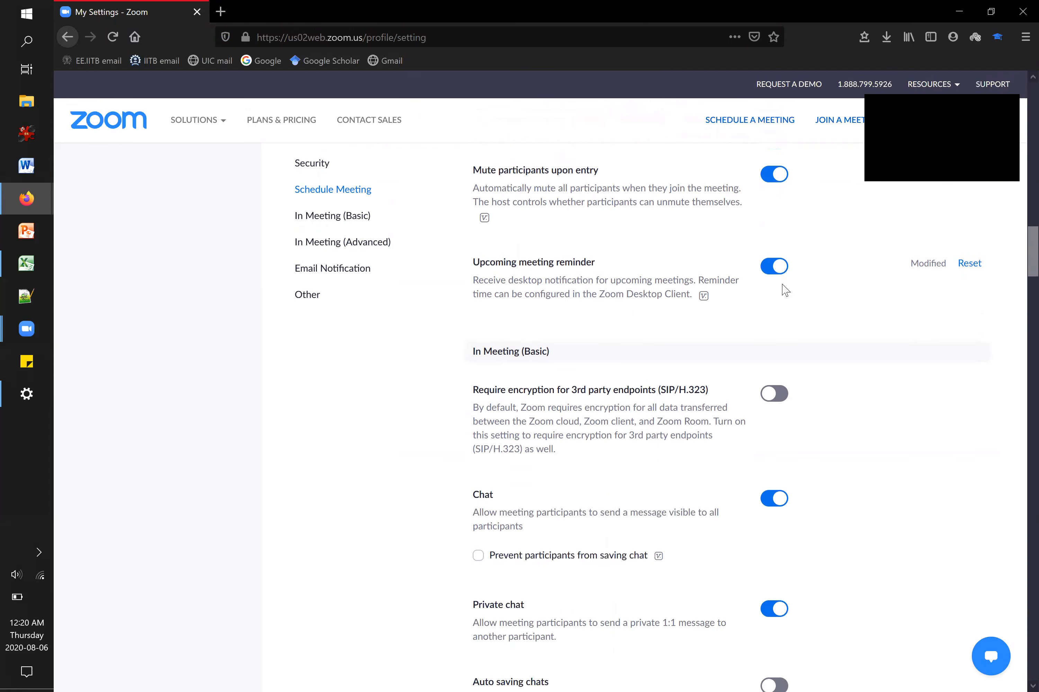
{"action": "scroll", "coordinate": [785, 290], "scroll_direction": "down", "scroll_amount": 5}
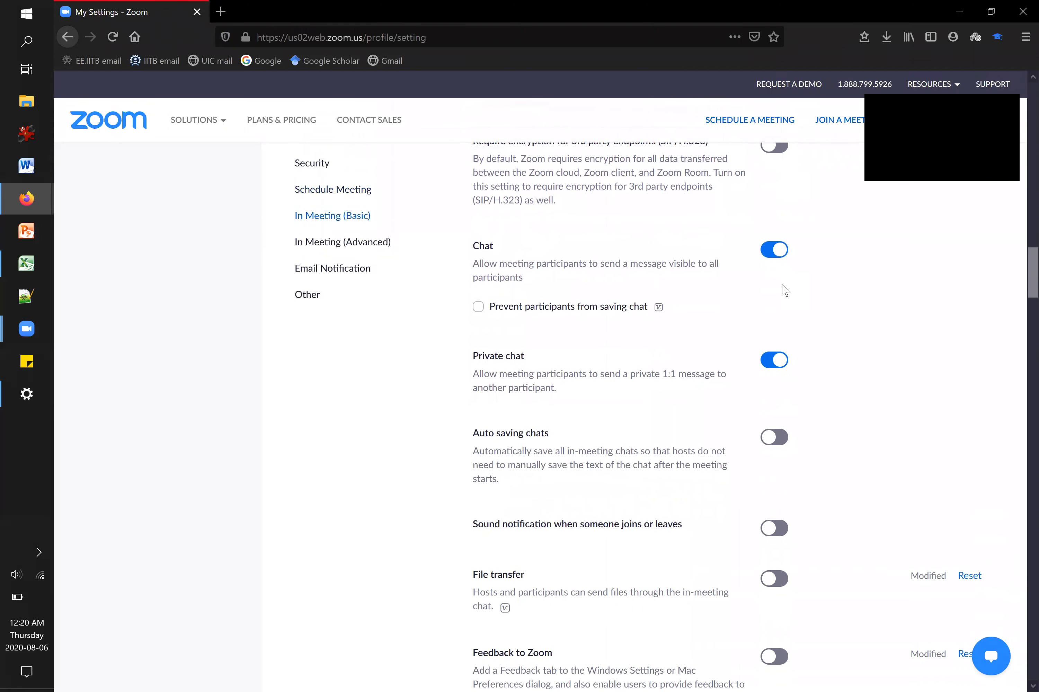
{"action": "scroll", "coordinate": [786, 290], "scroll_direction": "down", "scroll_amount": 3}
{"action": "scroll", "coordinate": [785, 290], "scroll_direction": "up", "scroll_amount": 6}
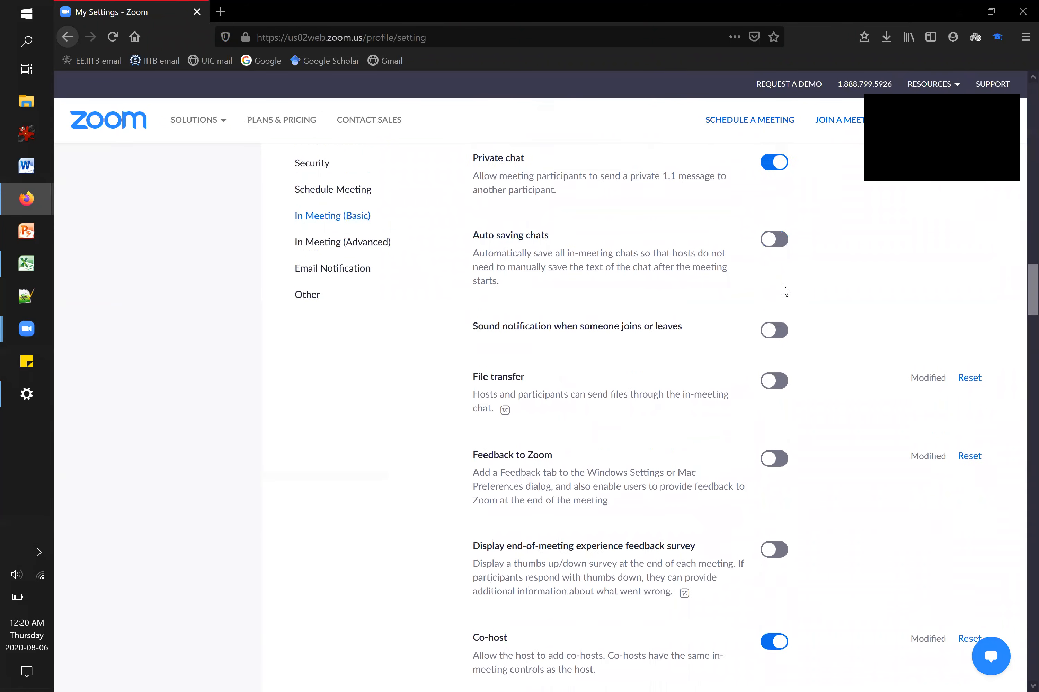
{"action": "scroll", "coordinate": [785, 290], "scroll_direction": "up", "scroll_amount": 2}
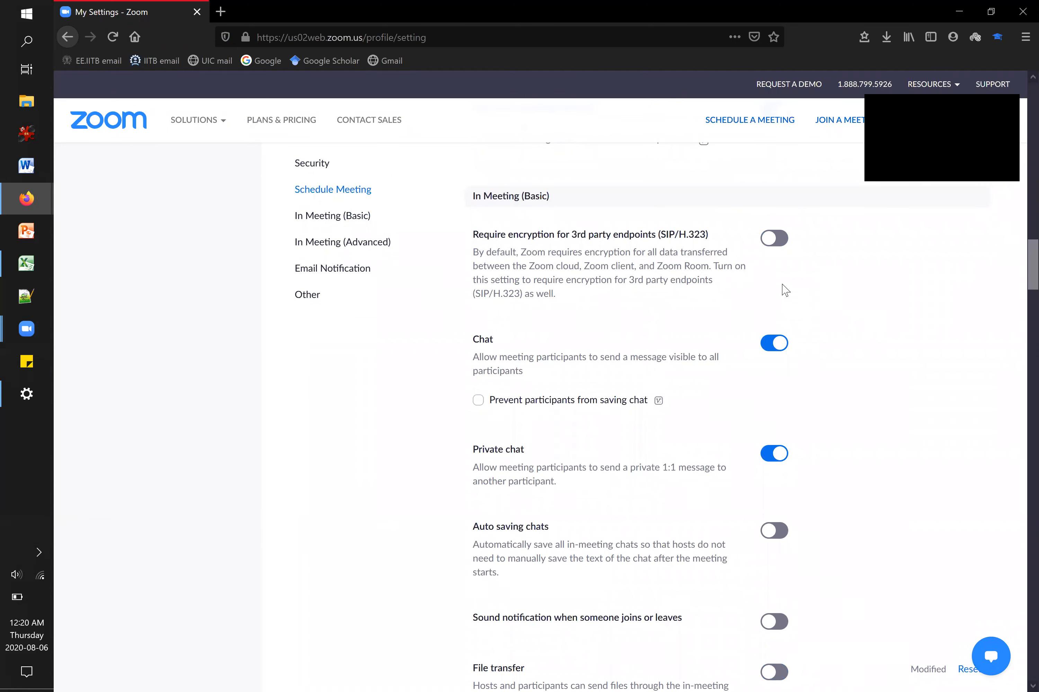
{"action": "scroll", "coordinate": [786, 290], "scroll_direction": "down", "scroll_amount": 5}
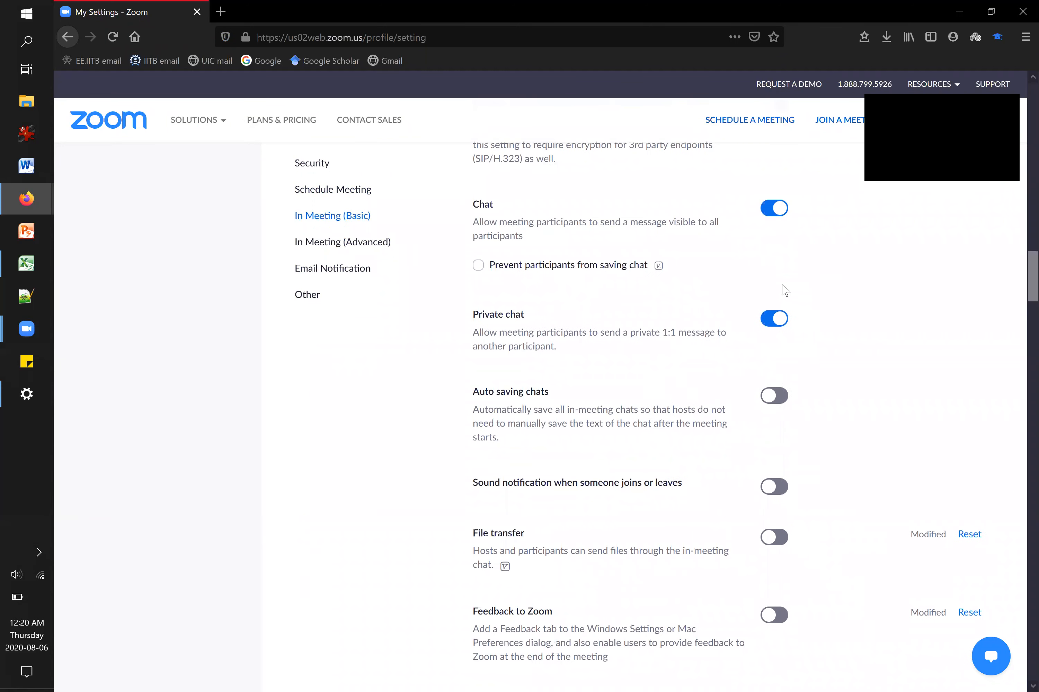
{"action": "scroll", "coordinate": [785, 290], "scroll_direction": "down", "scroll_amount": 3}
{"action": "scroll", "coordinate": [786, 291], "scroll_direction": "down", "scroll_amount": 6}
{"action": "scroll", "coordinate": [785, 291], "scroll_direction": "down", "scroll_amount": 6}
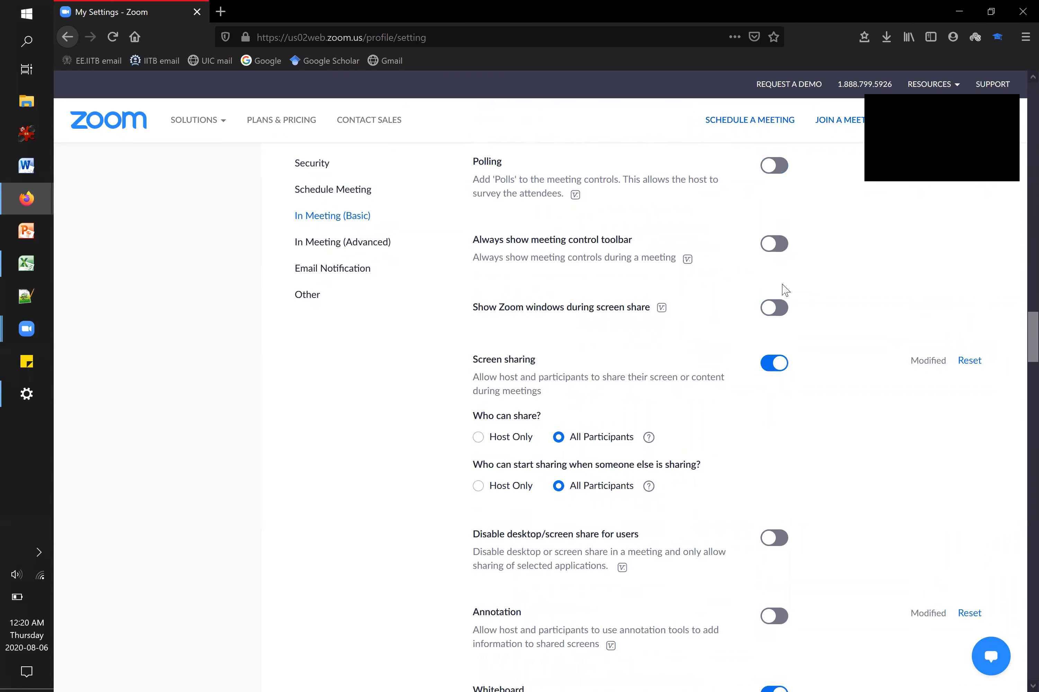
{"action": "scroll", "coordinate": [785, 291], "scroll_direction": "down", "scroll_amount": 3}
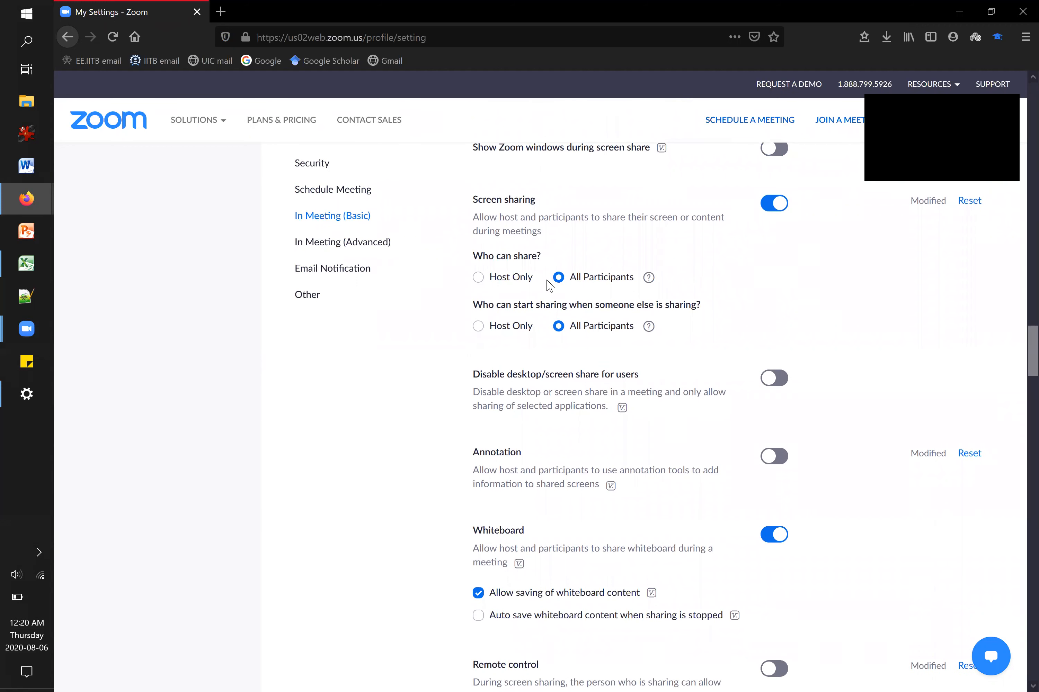
{"action": "left_click", "coordinate": [478, 277]}
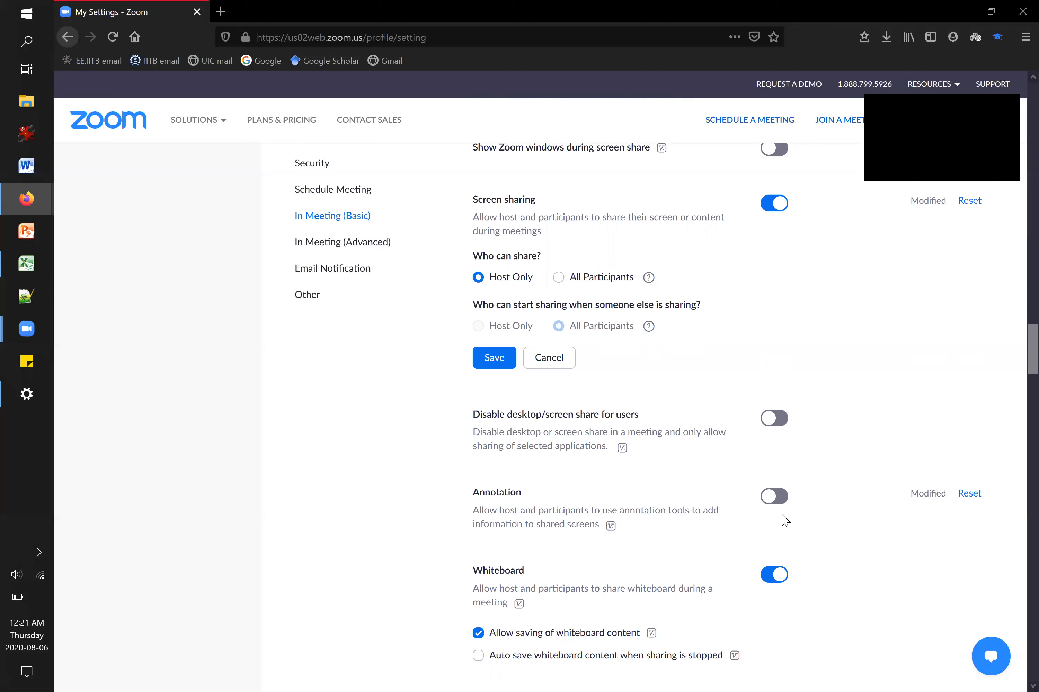
- Switch the Remote control setting on and back off in the In Meeting (Basic) settings
{"action": "scroll", "coordinate": [772, 546], "scroll_direction": "down", "scroll_amount": 2}
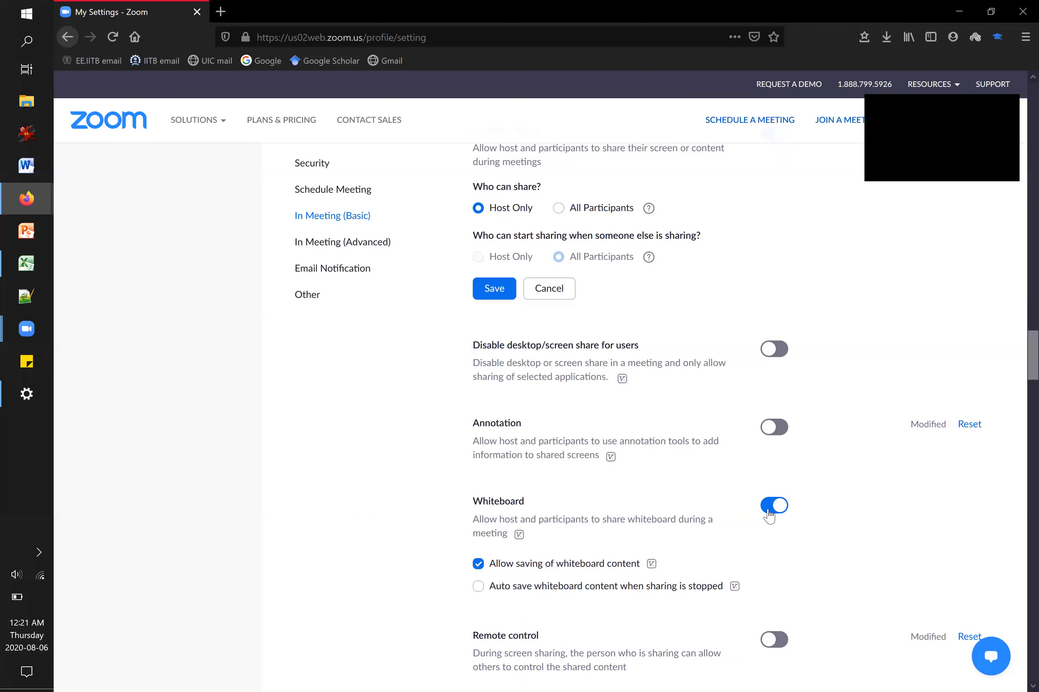
{"action": "scroll", "coordinate": [769, 514], "scroll_direction": "down", "scroll_amount": 8}
{"action": "scroll", "coordinate": [768, 514], "scroll_direction": "down", "scroll_amount": 2}
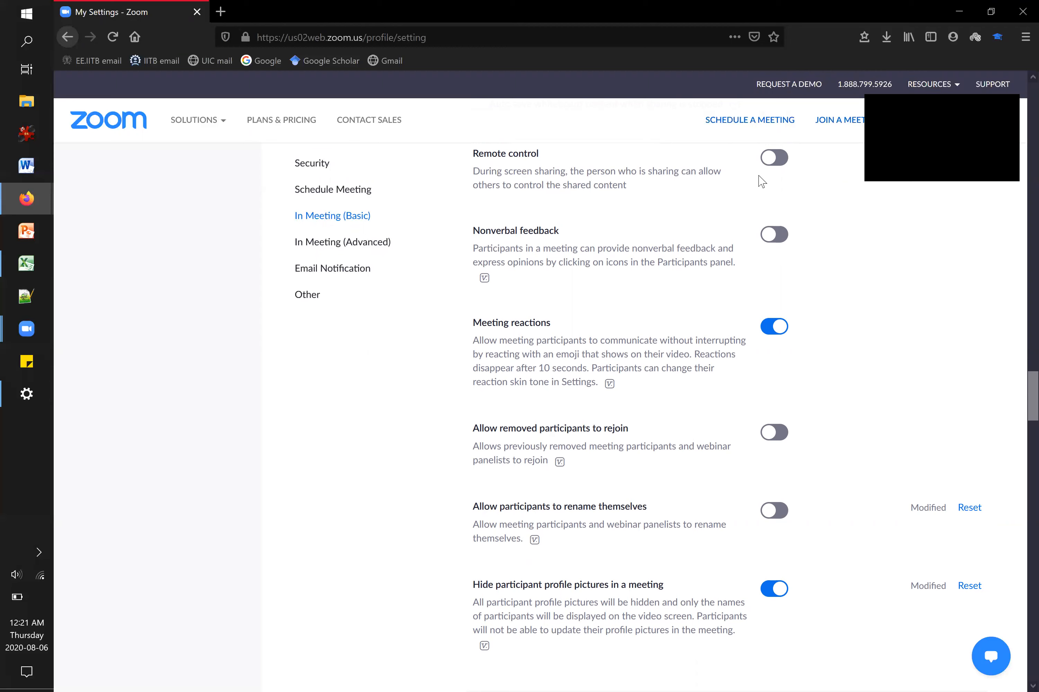
{"action": "left_click", "coordinate": [780, 166]}
{"action": "left_click", "coordinate": [770, 164]}
- Review the remaining In Meeting (Basic) settings and the In Meeting (Advanced) settings down to the live streaming options
{"action": "scroll", "coordinate": [644, 202], "scroll_direction": "down", "scroll_amount": 6}
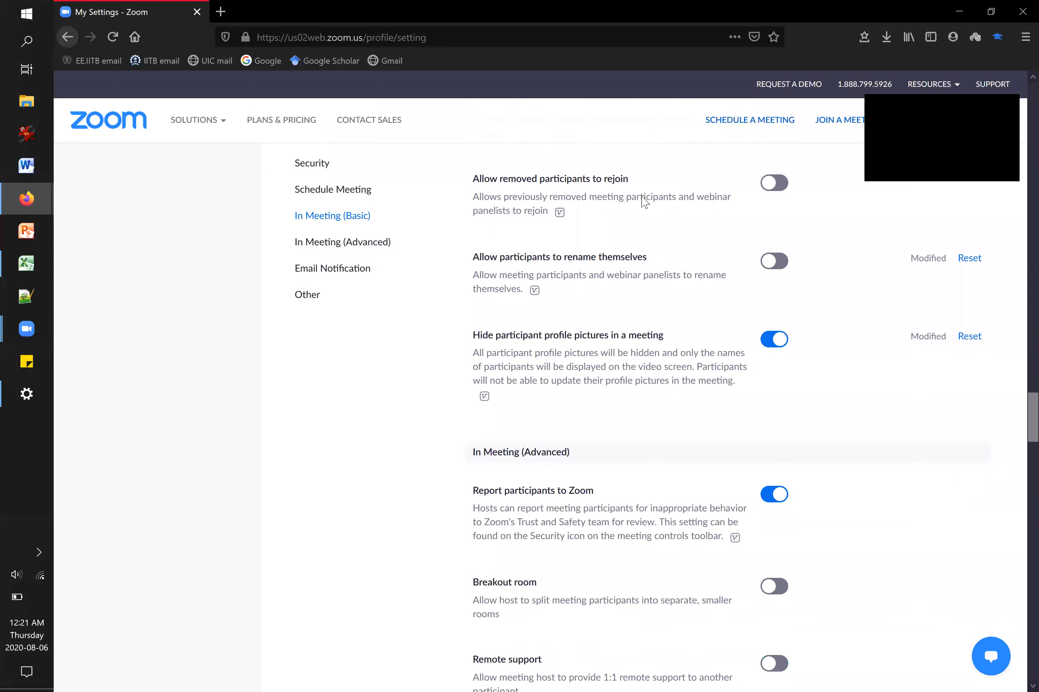
{"action": "scroll", "coordinate": [643, 202], "scroll_direction": "down", "scroll_amount": 8}
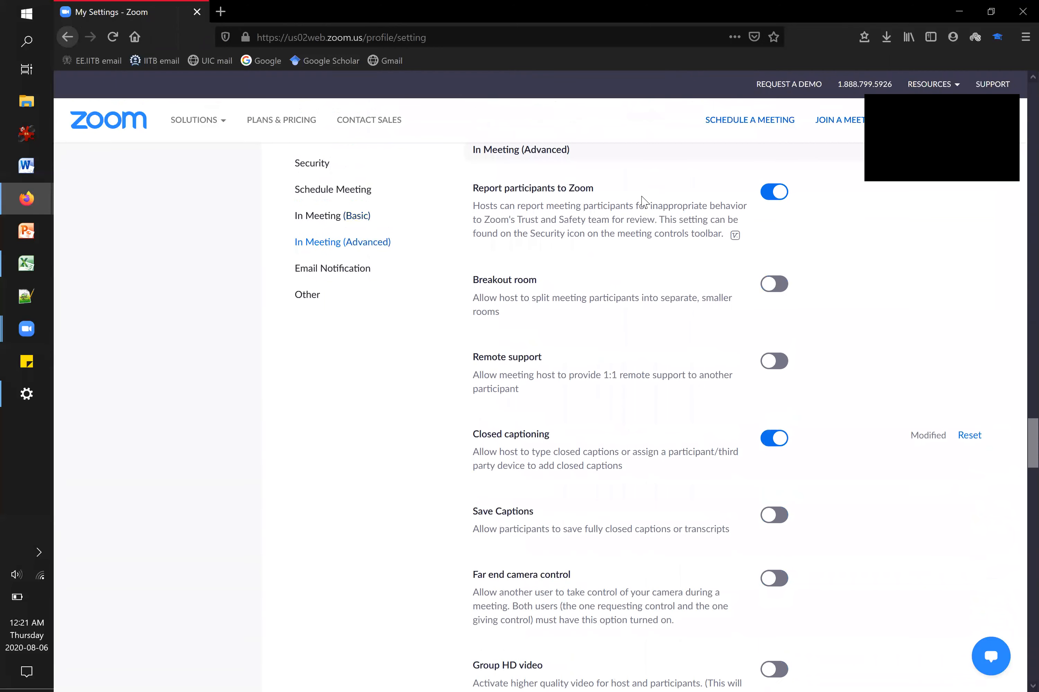
{"action": "scroll", "coordinate": [644, 202], "scroll_direction": "down", "scroll_amount": 2}
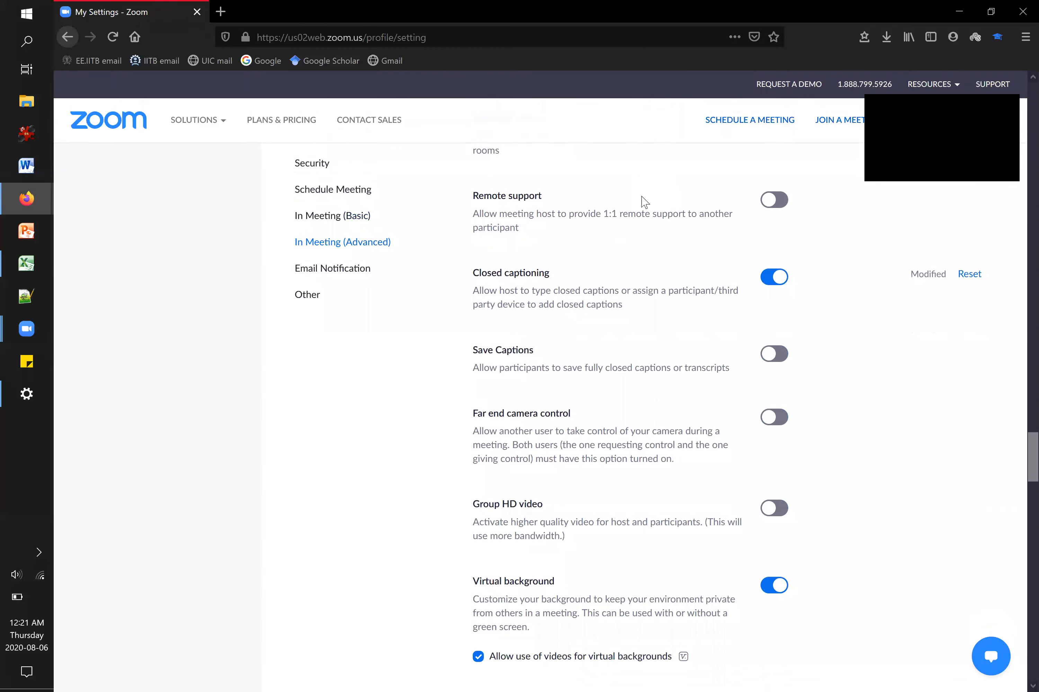
{"action": "scroll", "coordinate": [643, 202], "scroll_direction": "down", "scroll_amount": 7}
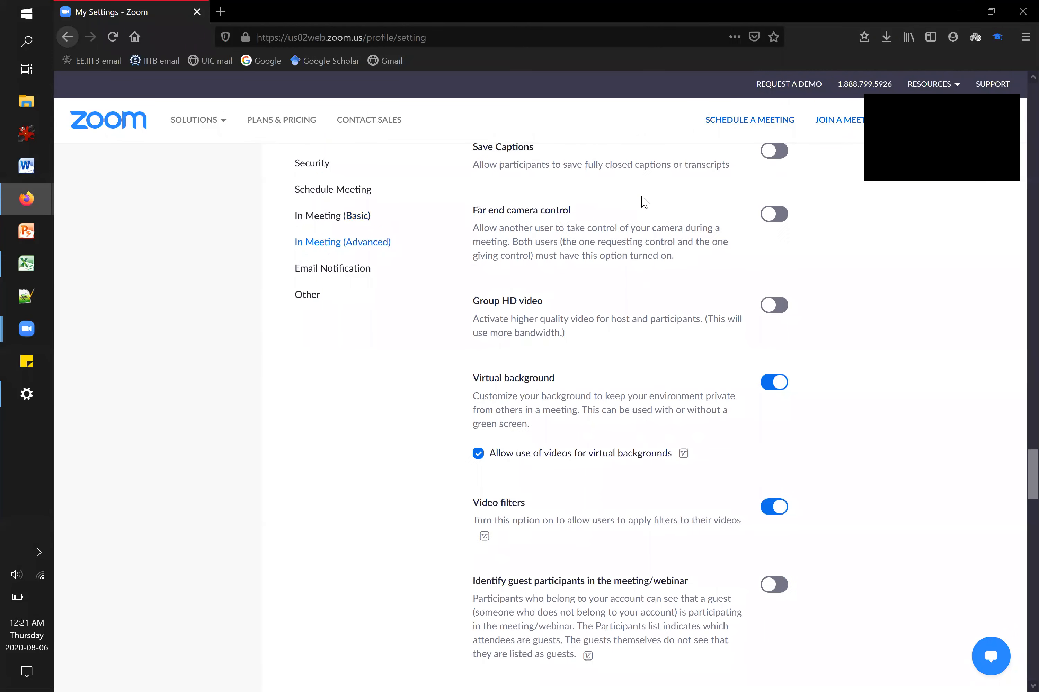
{"action": "scroll", "coordinate": [644, 201], "scroll_direction": "down", "scroll_amount": 20}
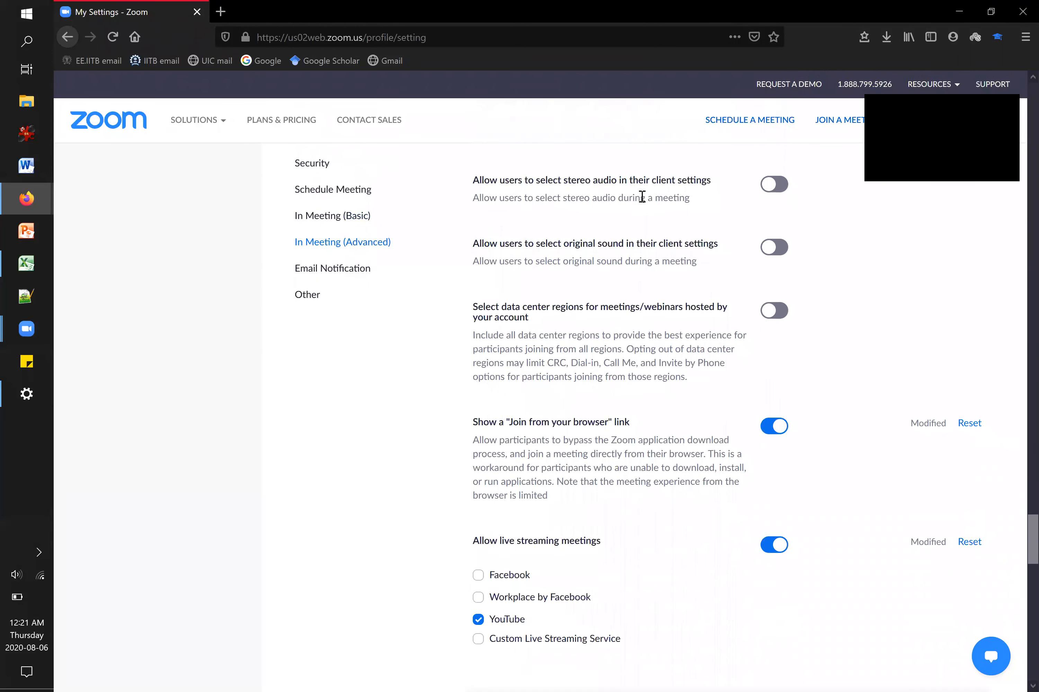
- Go to the upcoming meetings list and open the form for scheduling a new meeting
{"action": "scroll", "coordinate": [643, 202], "scroll_direction": "up", "scroll_amount": 20}
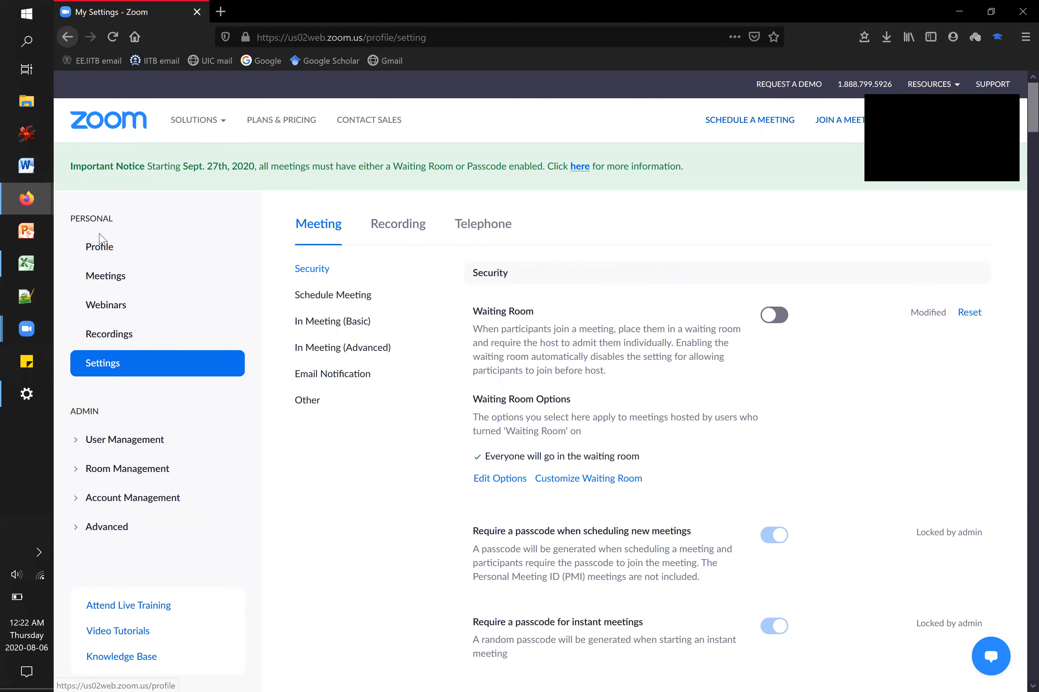
{"action": "left_click", "coordinate": [107, 277]}
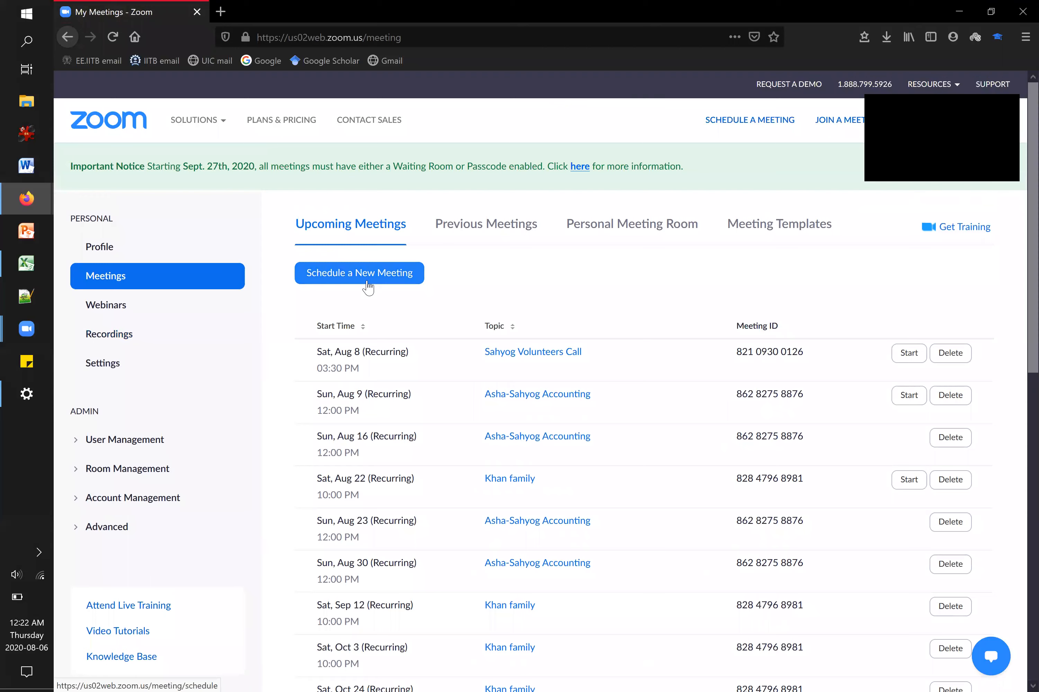
{"action": "left_click", "coordinate": [368, 288]}
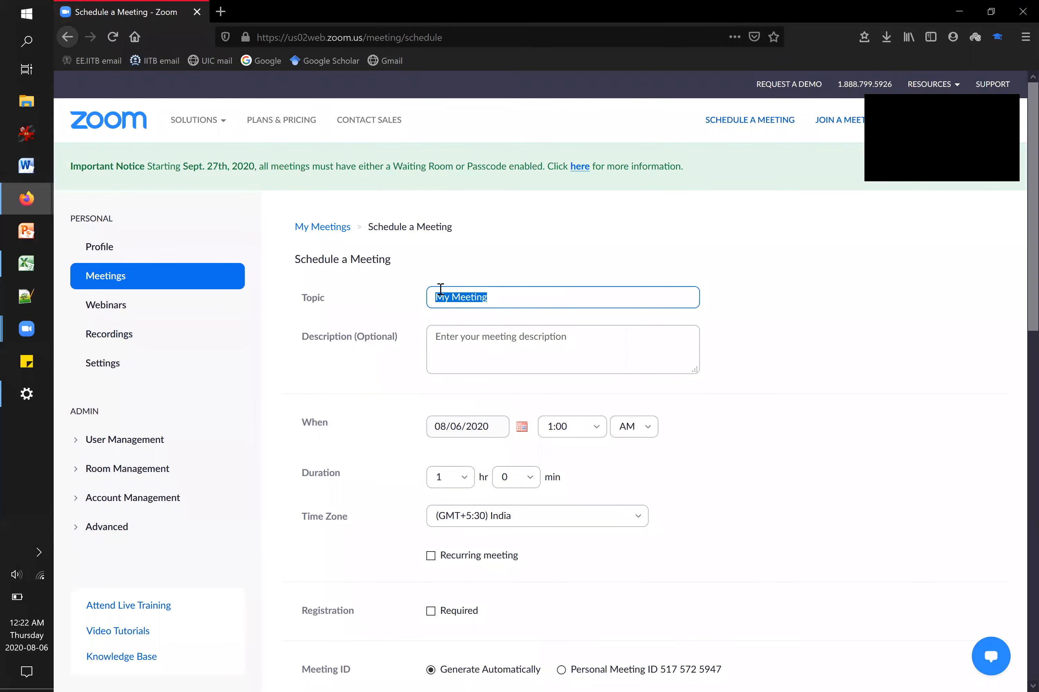
- Make the new meeting recurring, look through the recurrence choices and keep it Daily
{"action": "scroll", "coordinate": [492, 370], "scroll_direction": "down", "scroll_amount": 3}
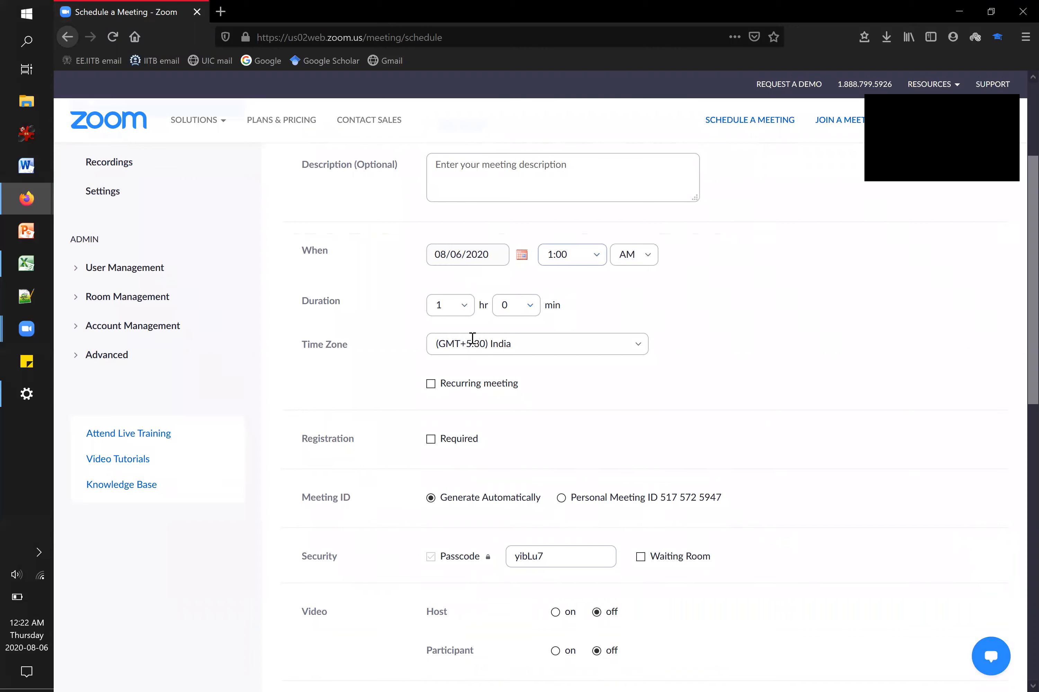
{"action": "left_click", "coordinate": [430, 384]}
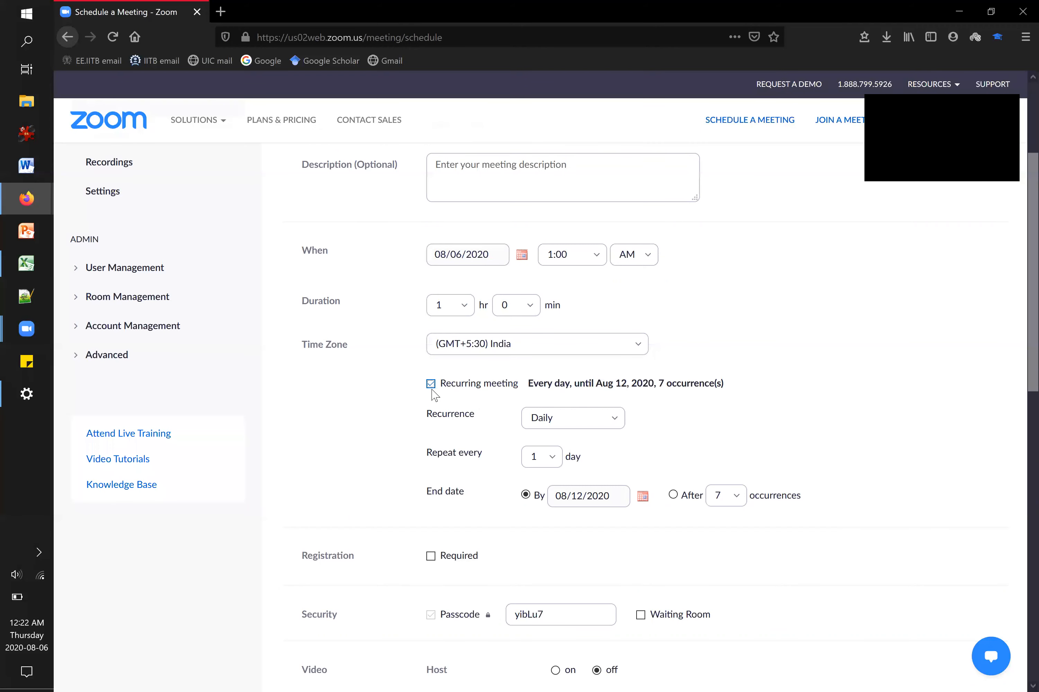
{"action": "left_click", "coordinate": [615, 422]}
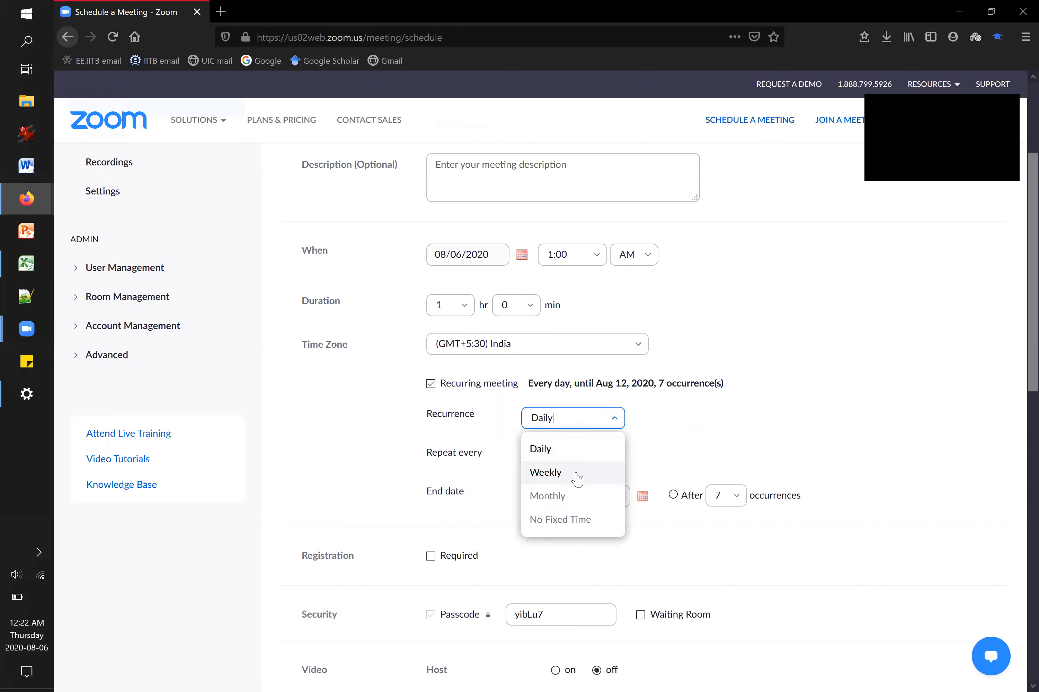
{"action": "left_click", "coordinate": [659, 450]}
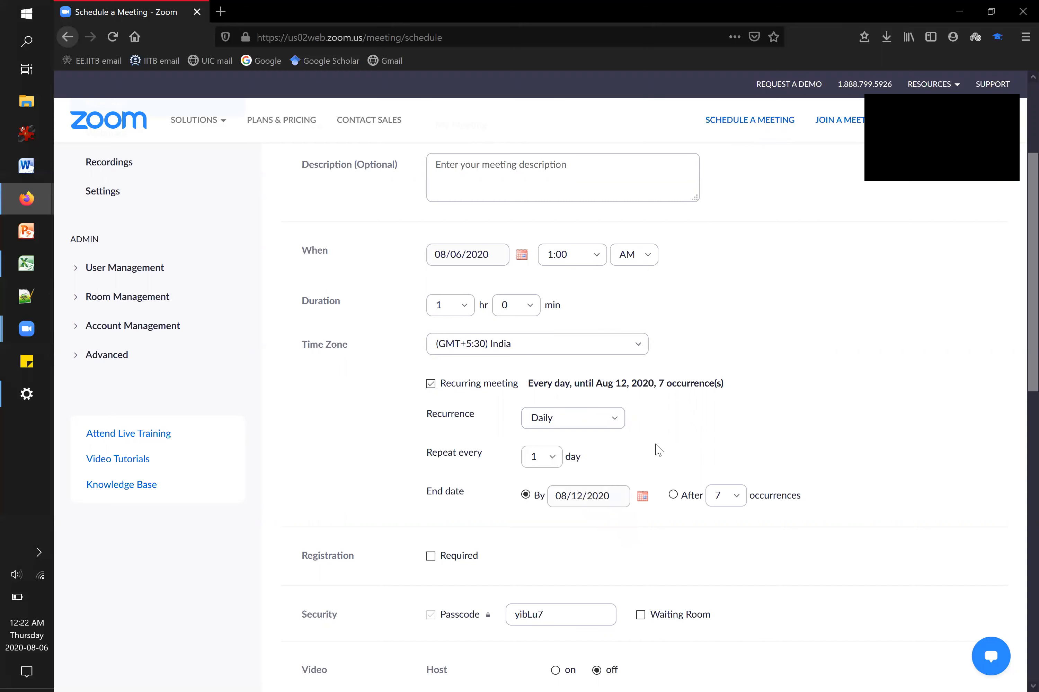
- Check the registration, security, video, audio and meeting options of the new meeting, and save the scheduled meeting
{"action": "scroll", "coordinate": [658, 449], "scroll_direction": "down", "scroll_amount": 2}
{"action": "scroll", "coordinate": [658, 449], "scroll_direction": "down", "scroll_amount": 3}
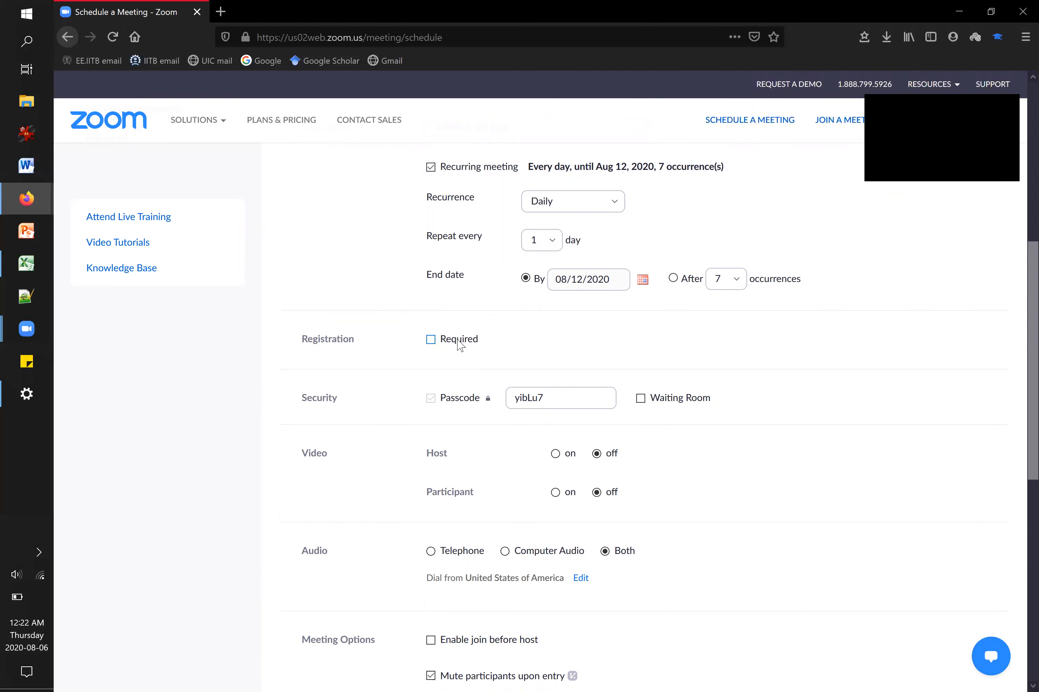
{"action": "scroll", "coordinate": [461, 347], "scroll_direction": "down", "scroll_amount": 2}
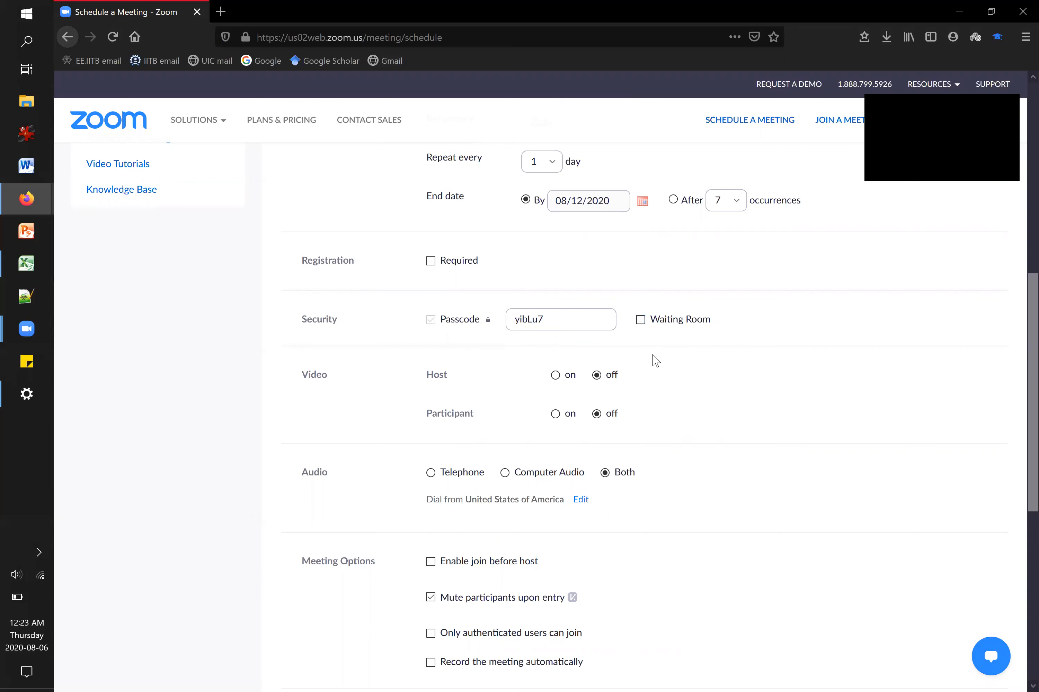
{"action": "scroll", "coordinate": [654, 360], "scroll_direction": "down", "scroll_amount": 2}
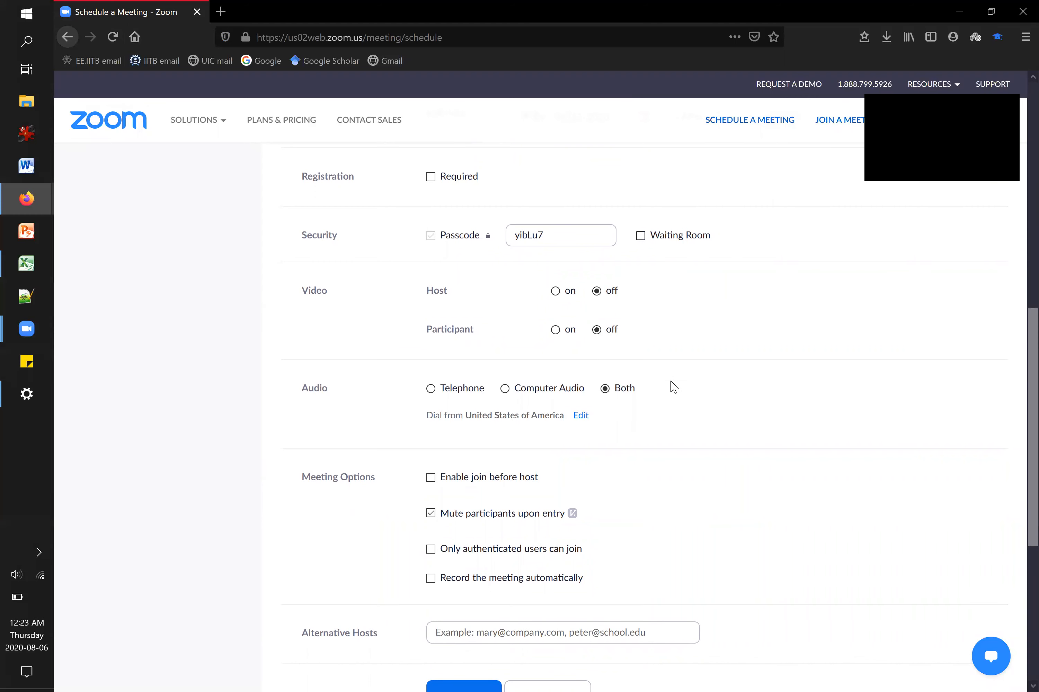
{"action": "scroll", "coordinate": [673, 387], "scroll_direction": "down", "scroll_amount": 4}
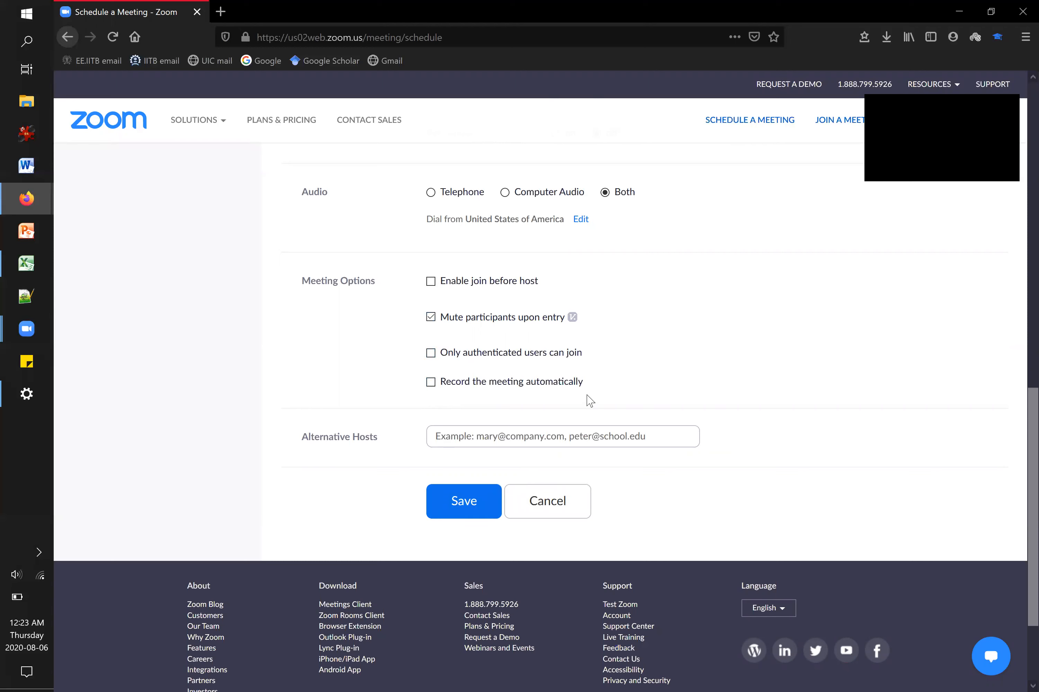
{"action": "left_click", "coordinate": [464, 501]}
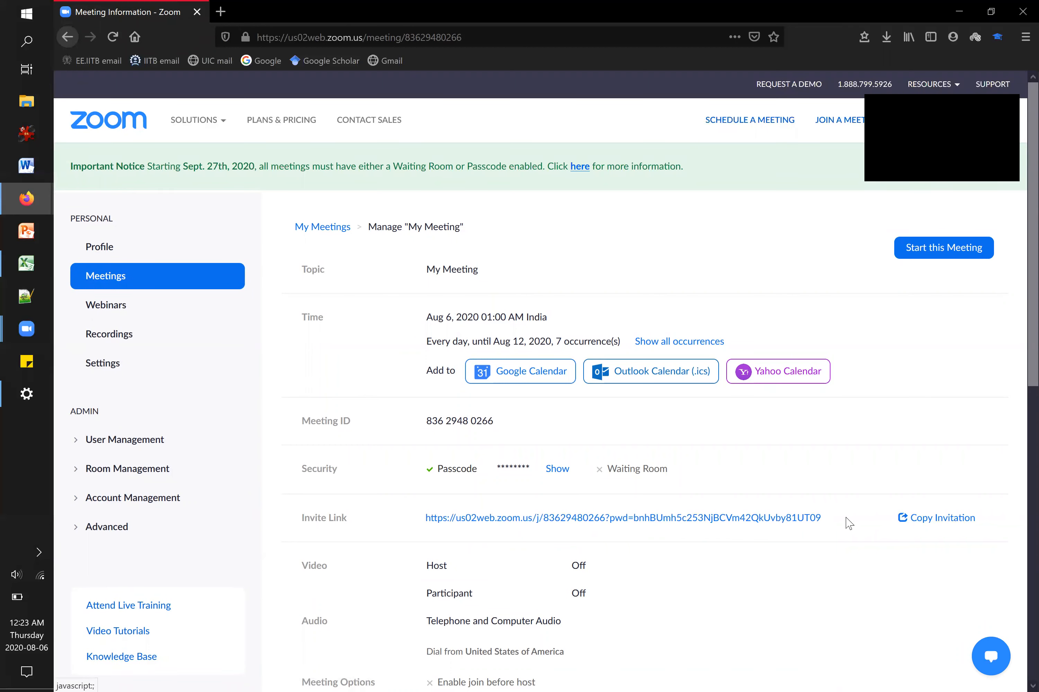
- Reveal the saved meeting's passcode and highlight its full invite link
{"action": "left_click_drag", "start_coordinate": [844, 522], "coordinate": [423, 527]}
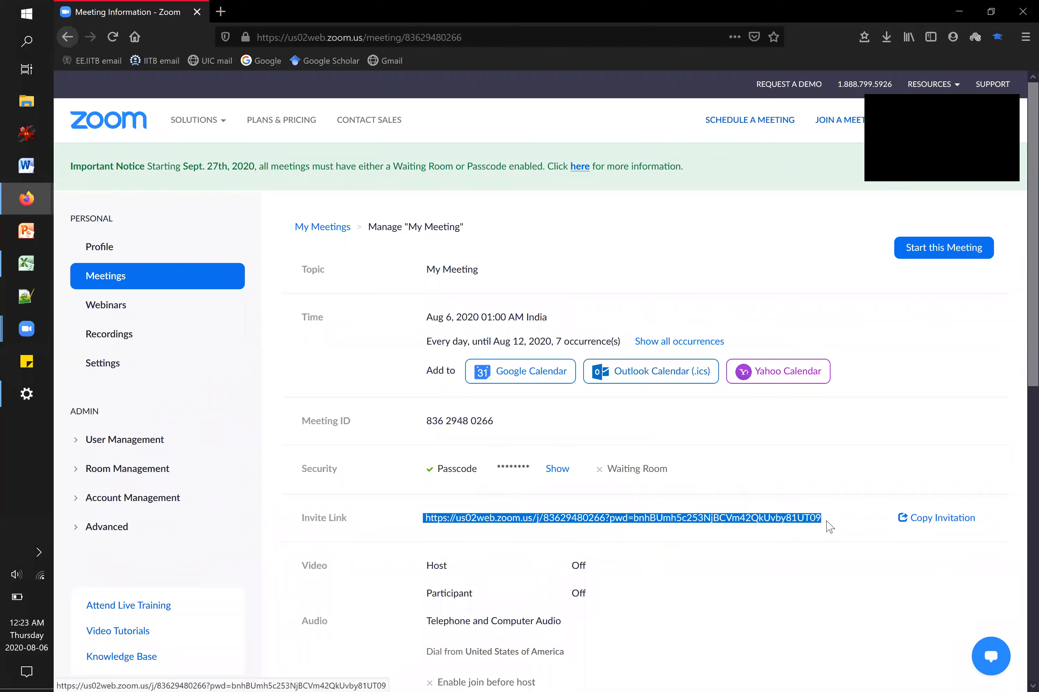
{"action": "left_click", "coordinate": [554, 470]}
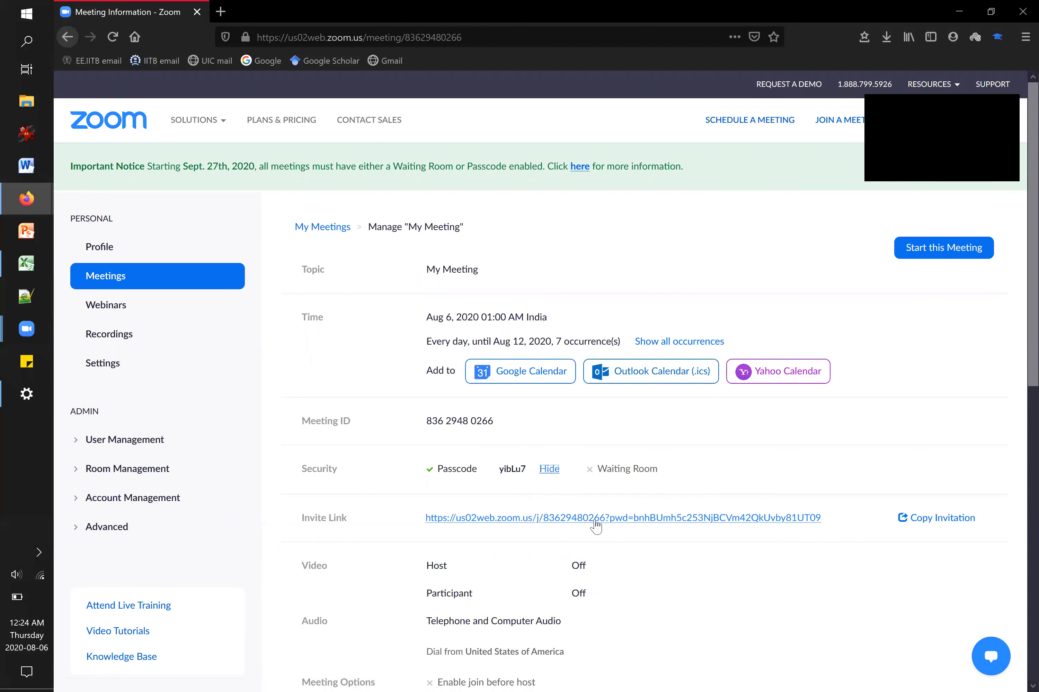
{"action": "left_click_drag", "start_coordinate": [830, 518], "coordinate": [422, 522]}
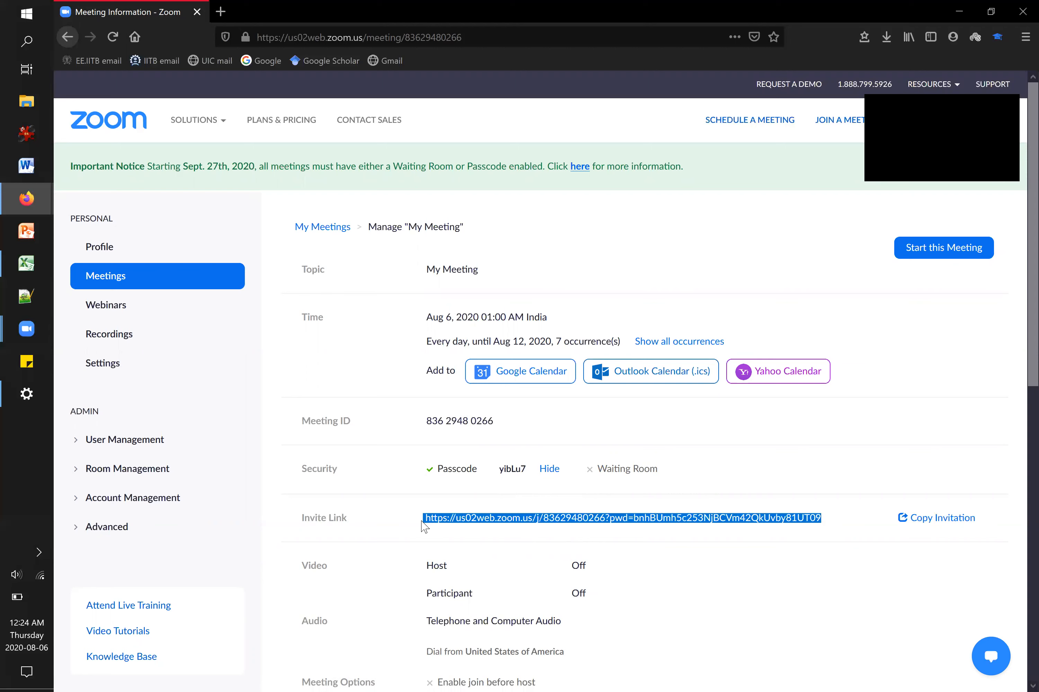
{"action": "left_click", "coordinate": [550, 532]}
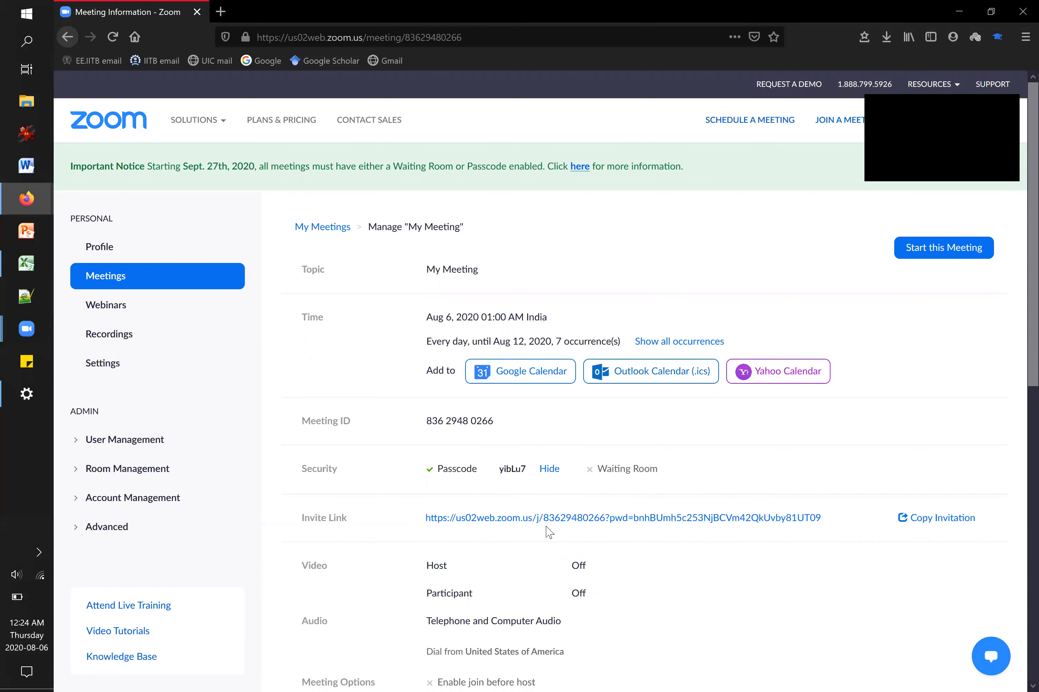
- Highlight the meeting ID inside the invite link and the passcode under Security, and check the video, audio and meeting options below
{"action": "left_click_drag", "start_coordinate": [544, 527], "coordinate": [607, 525]}
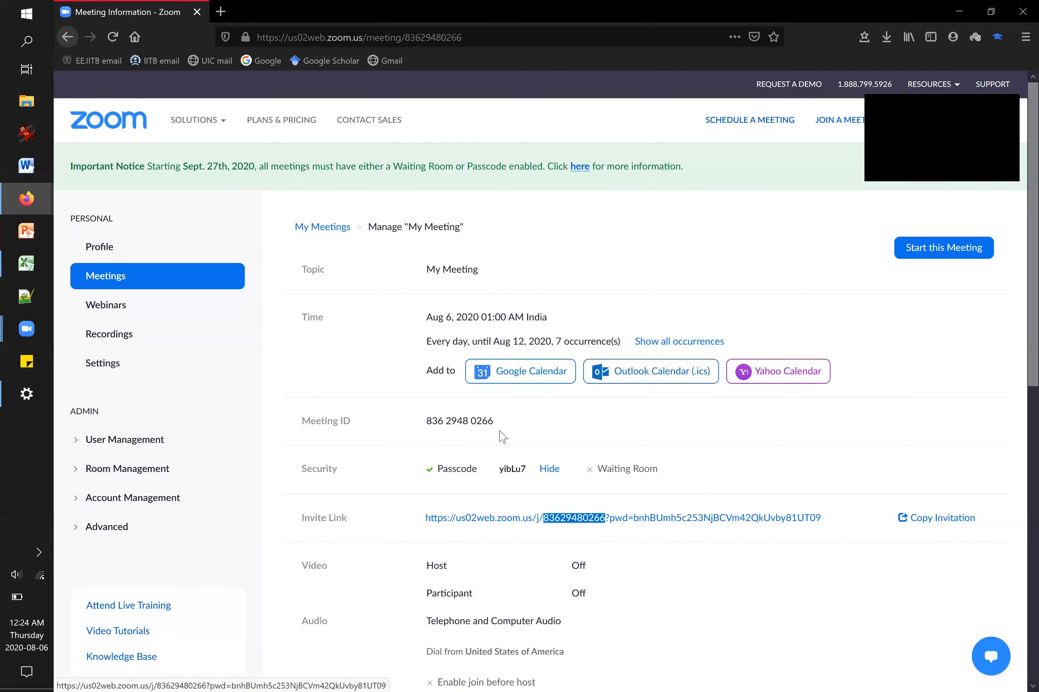
{"action": "left_click_drag", "start_coordinate": [419, 430], "coordinate": [530, 477]}
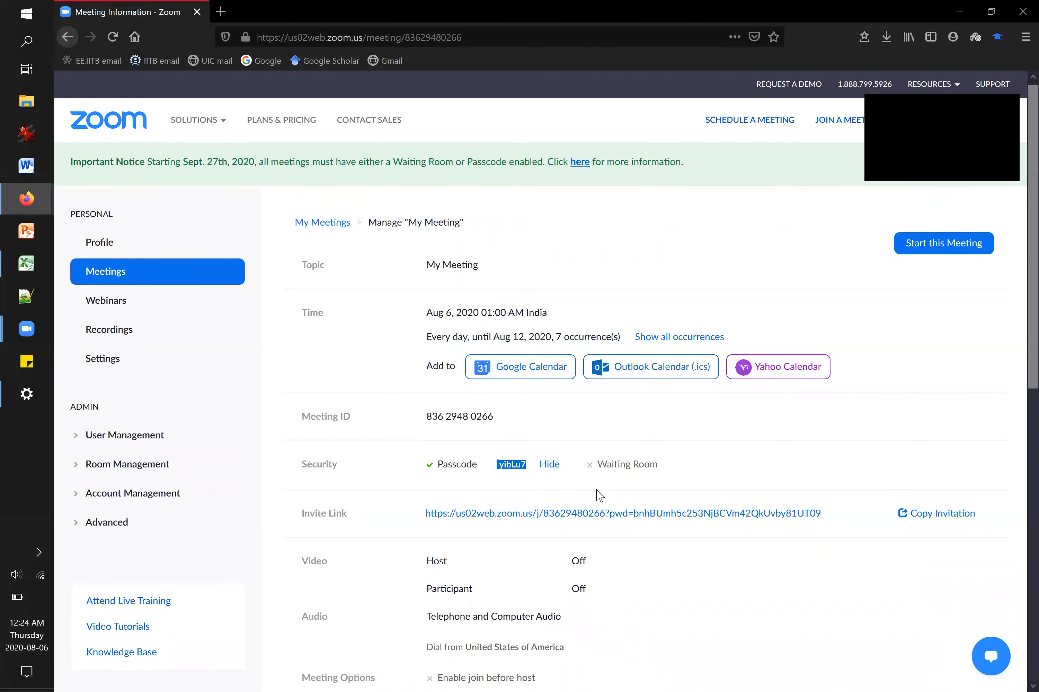
{"action": "scroll", "coordinate": [600, 495], "scroll_direction": "down", "scroll_amount": 3}
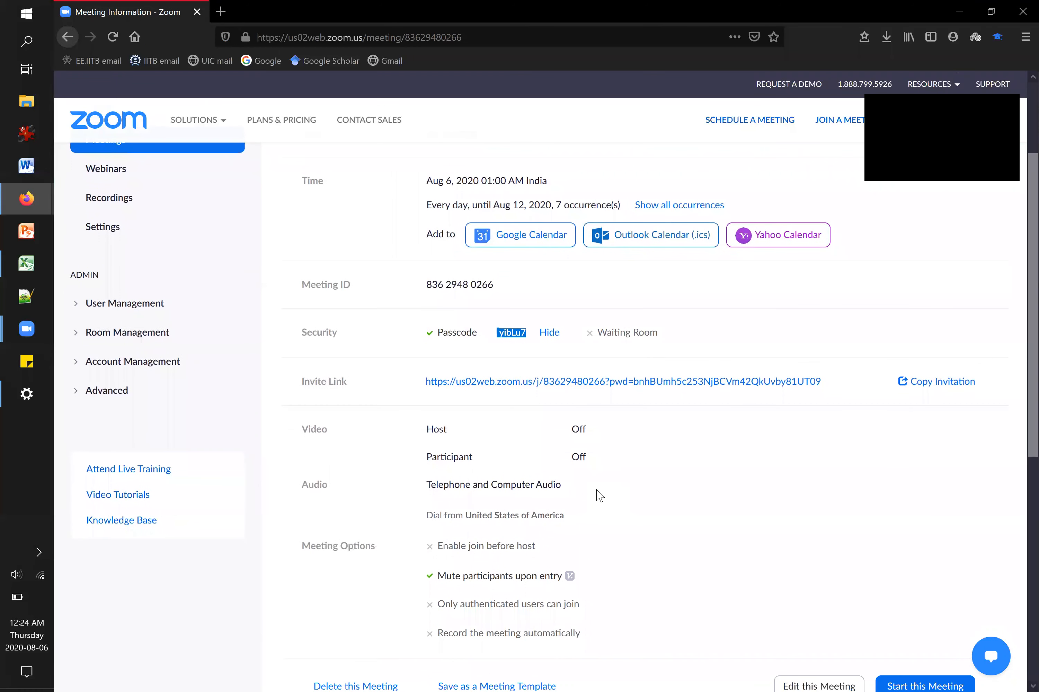